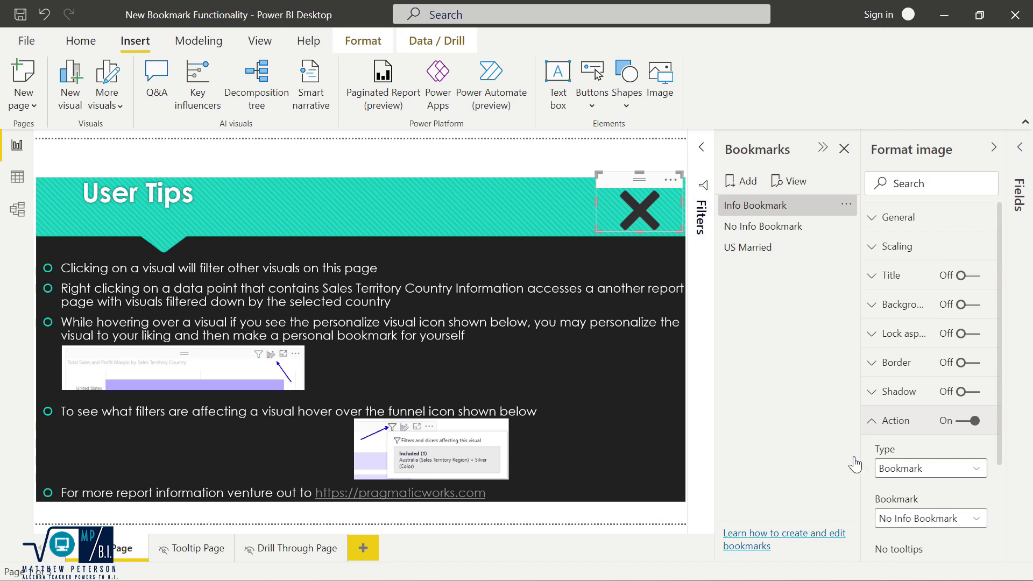
- Hide the User Tips overlay, then select the info button and set its action to Info Bookmark
left_click(644, 210, "ctrl")
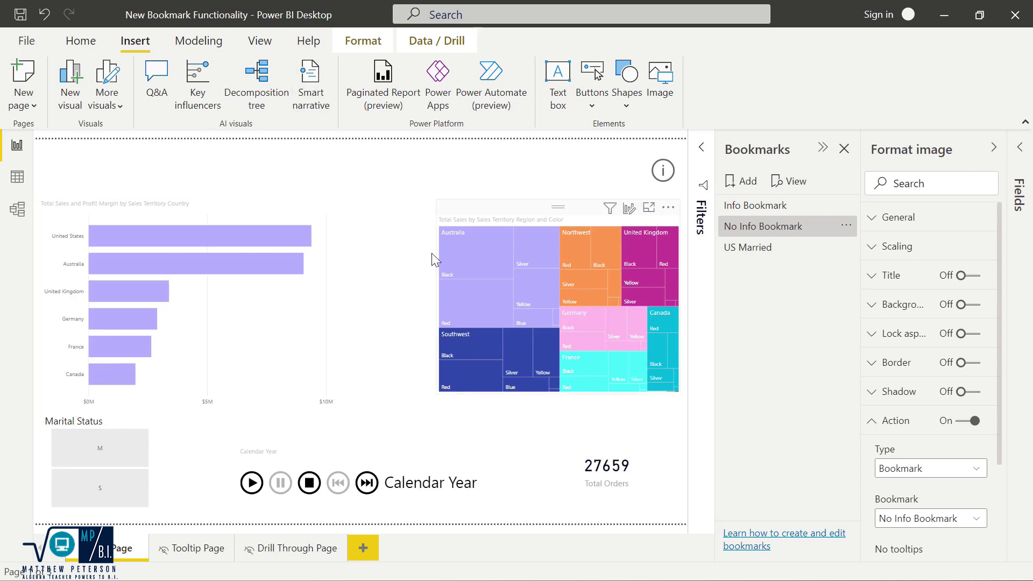
mouse_move(578, 316)
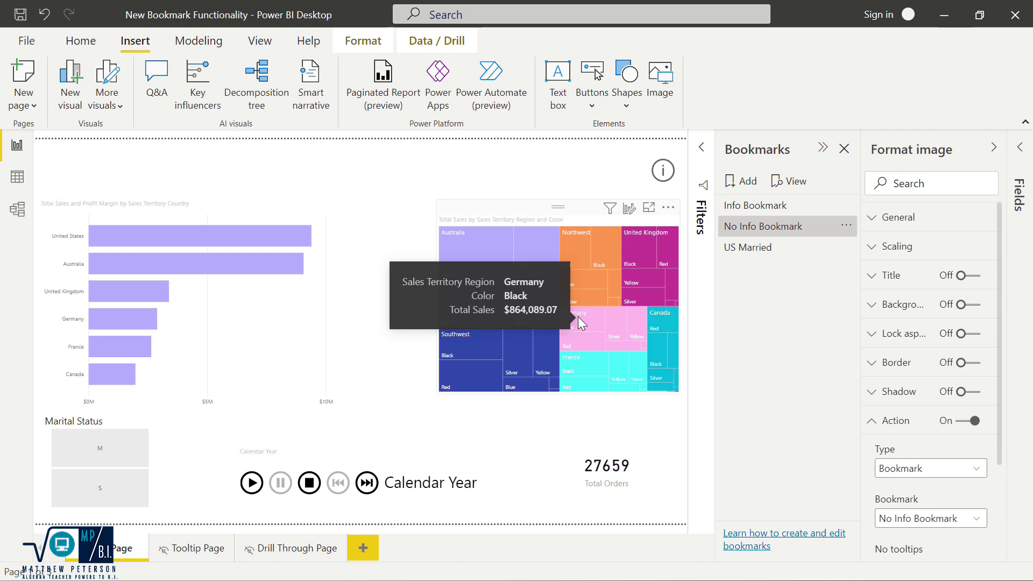
left_click(666, 172)
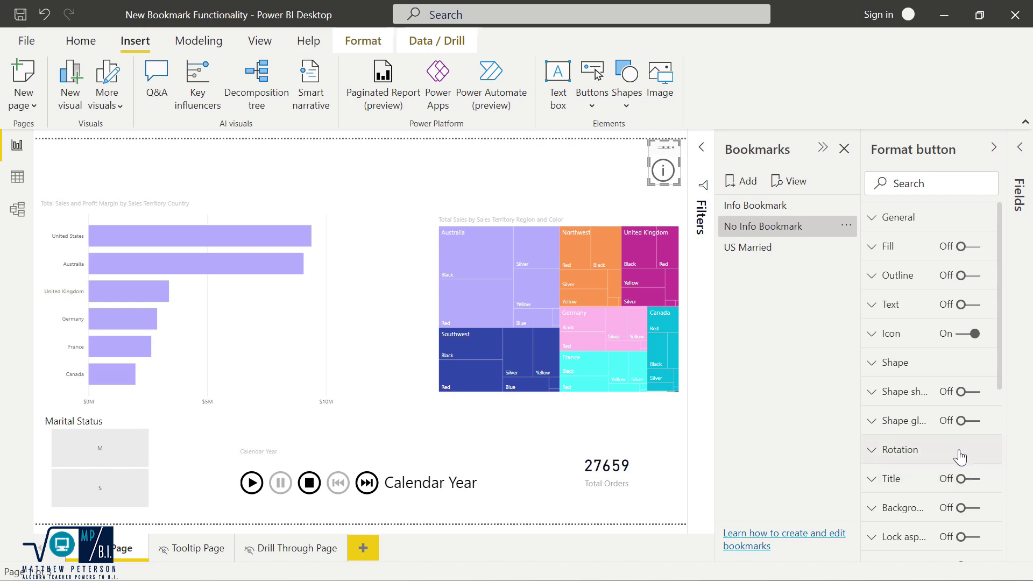
scroll(960, 457, "down", 3)
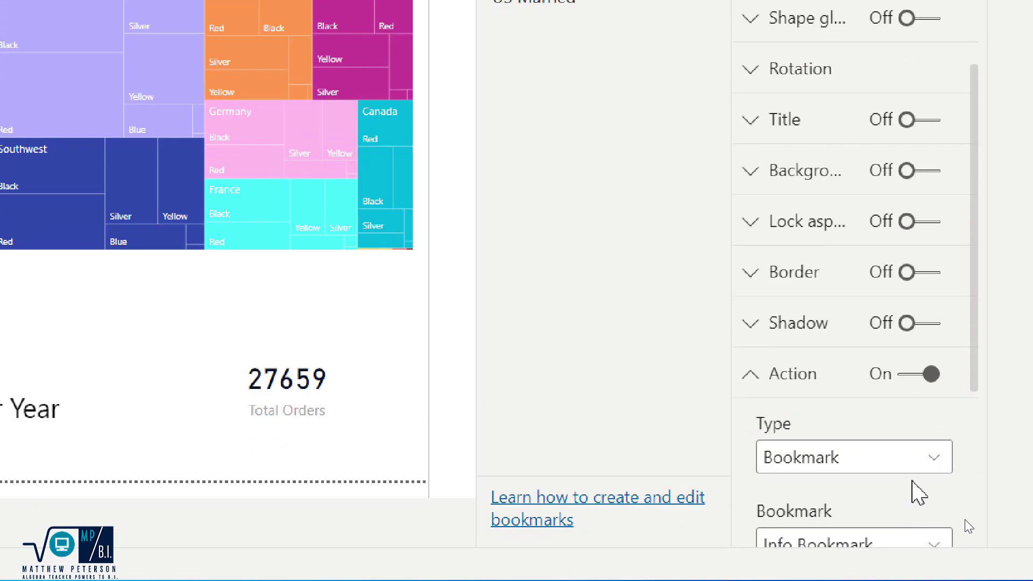
scroll(915, 492, "down", 5)
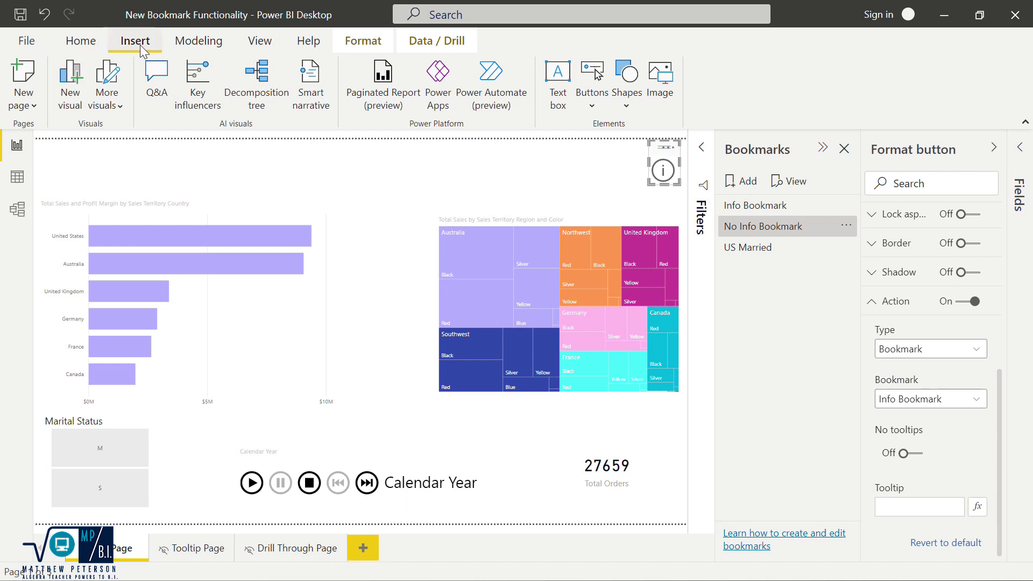
- Insert a Bookmark navigator from Buttons > Navigator onto the report page
left_click(591, 110)
mouse_move(669, 377)
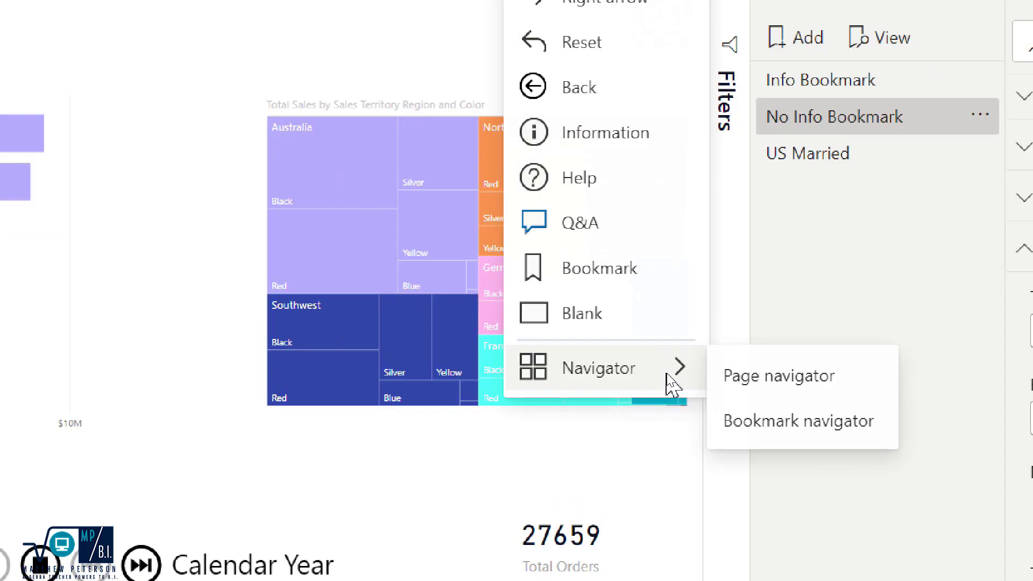
left_click(729, 408)
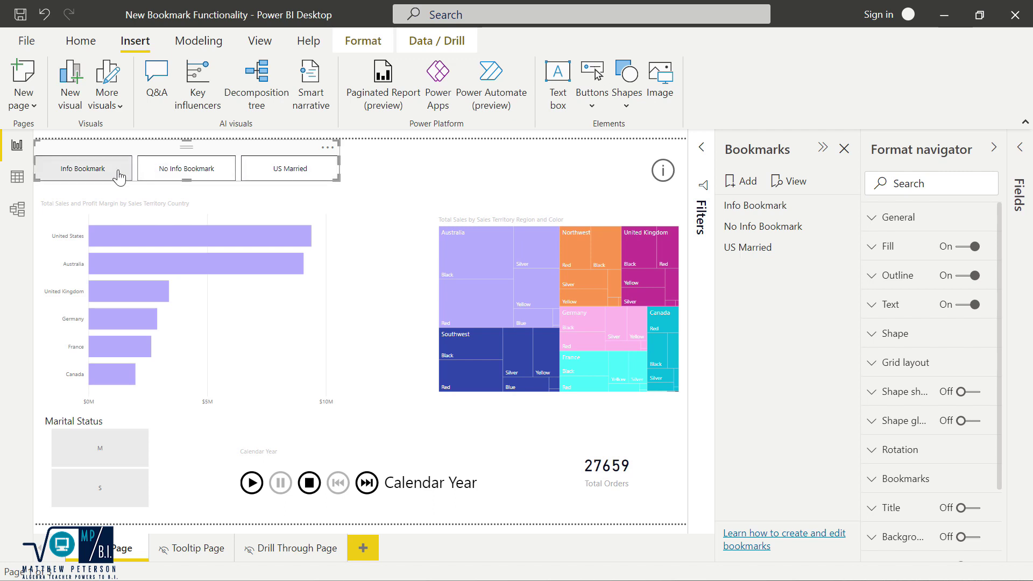
- Apply Info Bookmark on the navigator to show the overlay, then No Info Bookmark to hide it
left_click(84, 171)
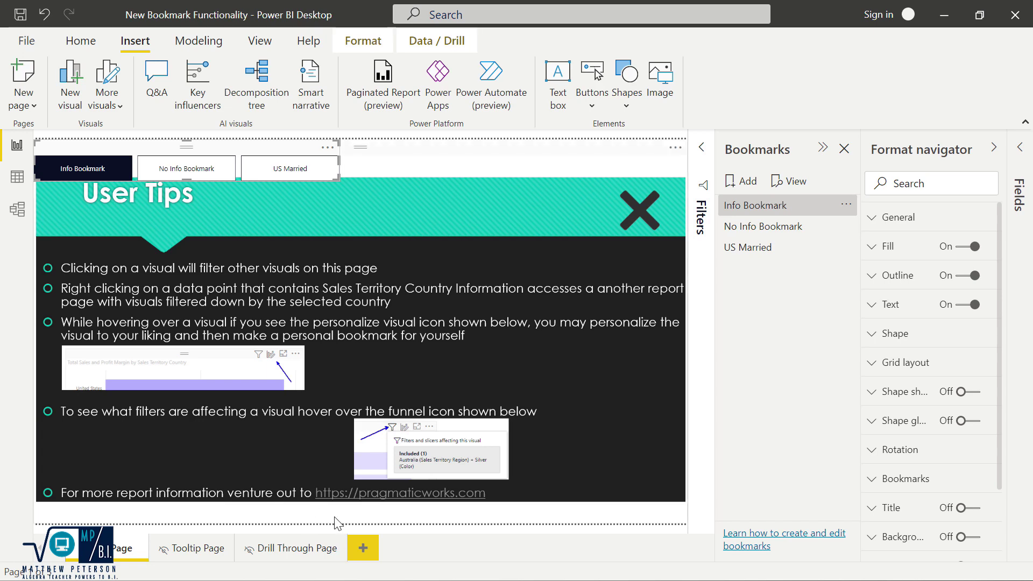
left_click(193, 170)
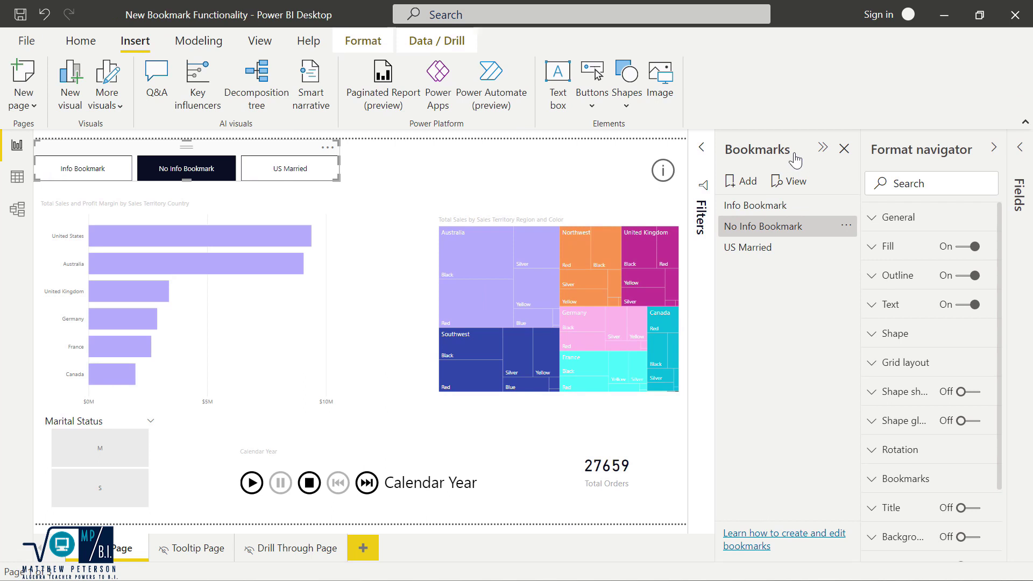
- In the Bookmarks pane, select Info Bookmark and No Info Bookmark and group them as Group 1
left_click(261, 42)
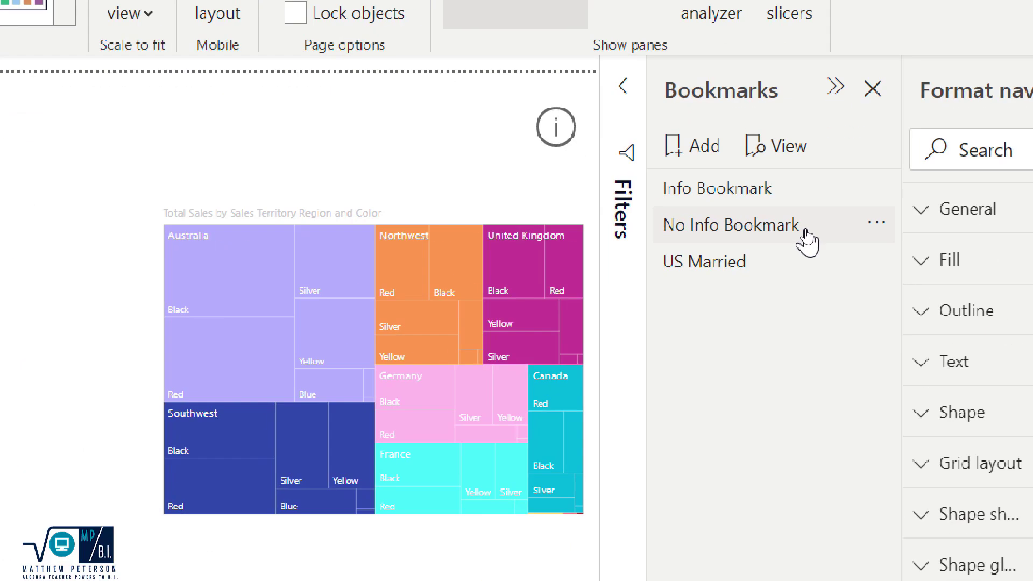
left_click(806, 235)
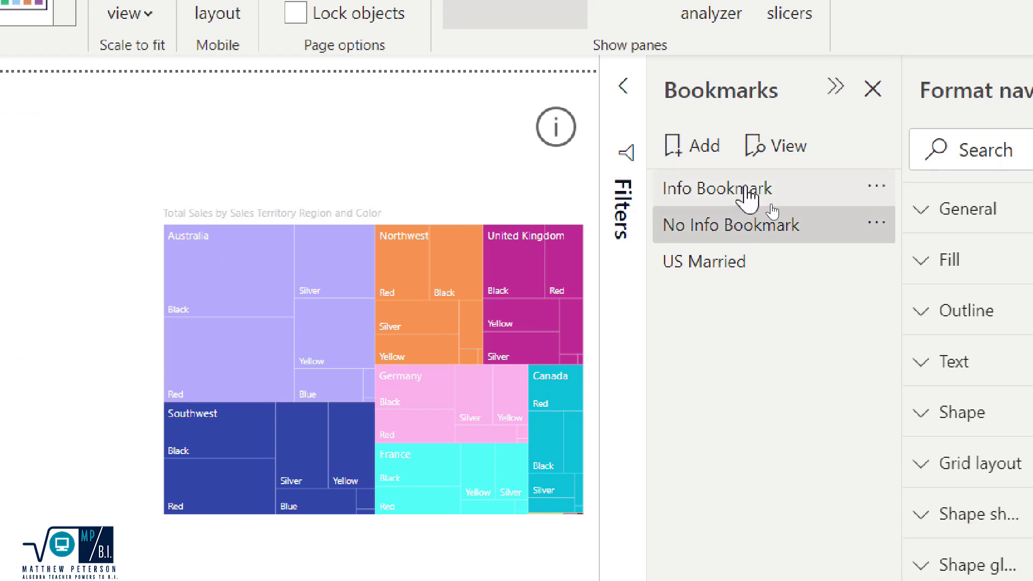
left_click(749, 194)
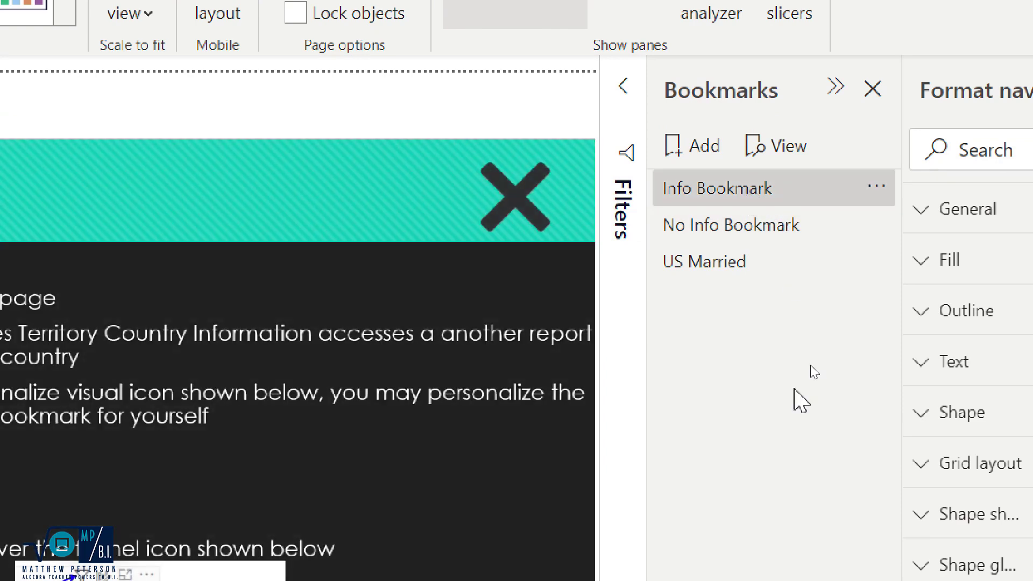
left_click(737, 231, "ctrl")
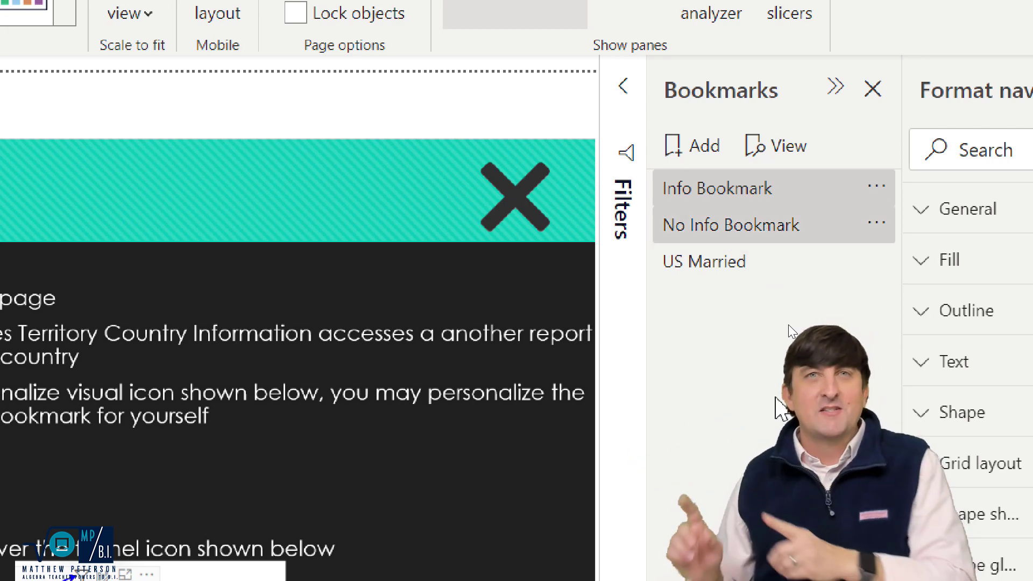
left_click(757, 228, "ctrl")
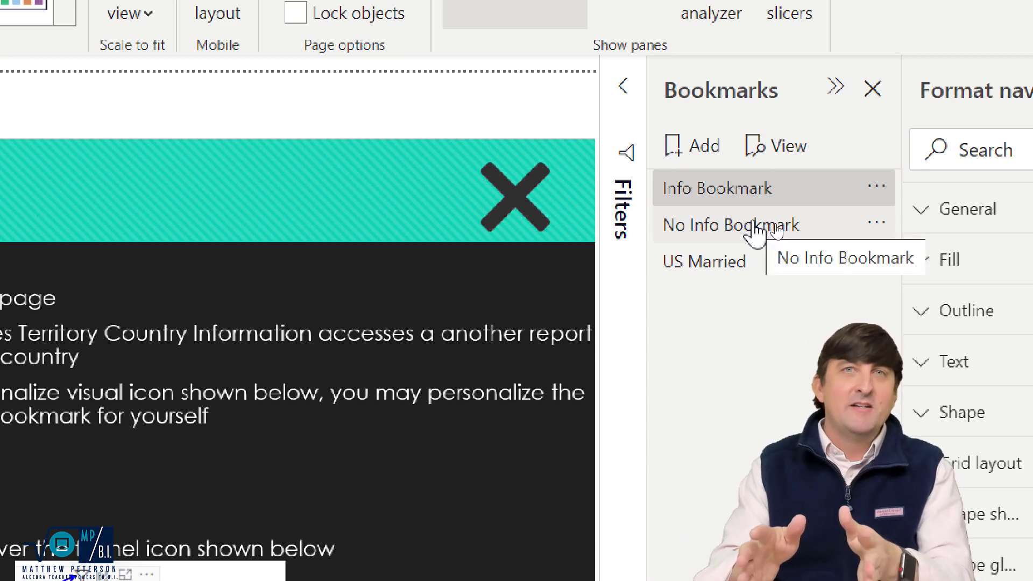
left_click(757, 229, "ctrl")
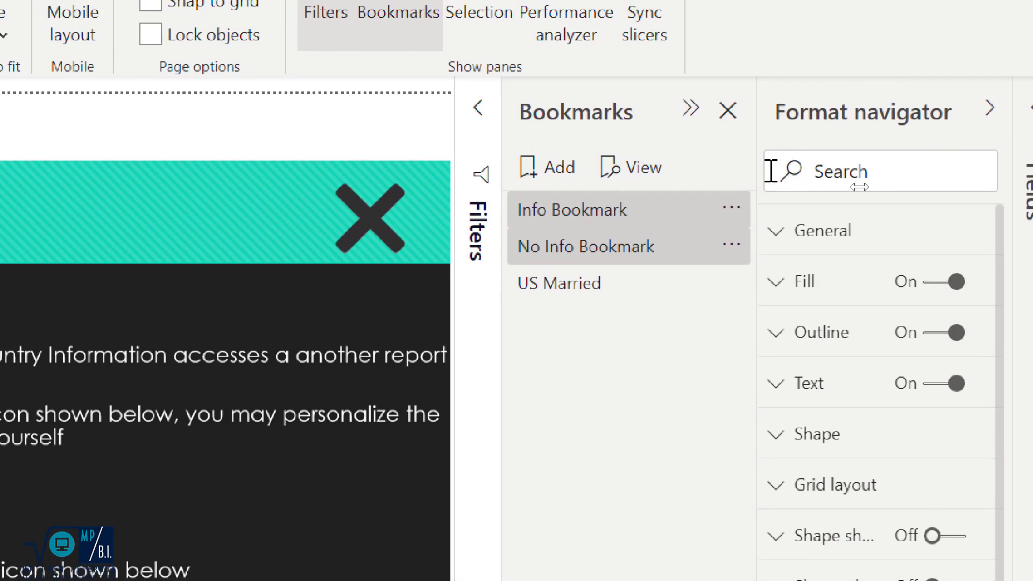
left_click(733, 211)
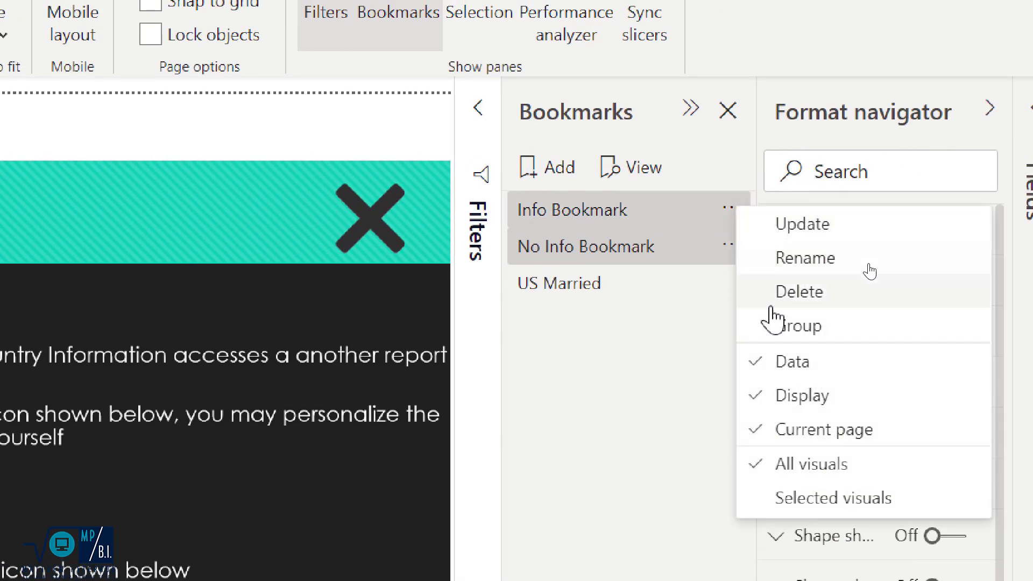
left_click(779, 328)
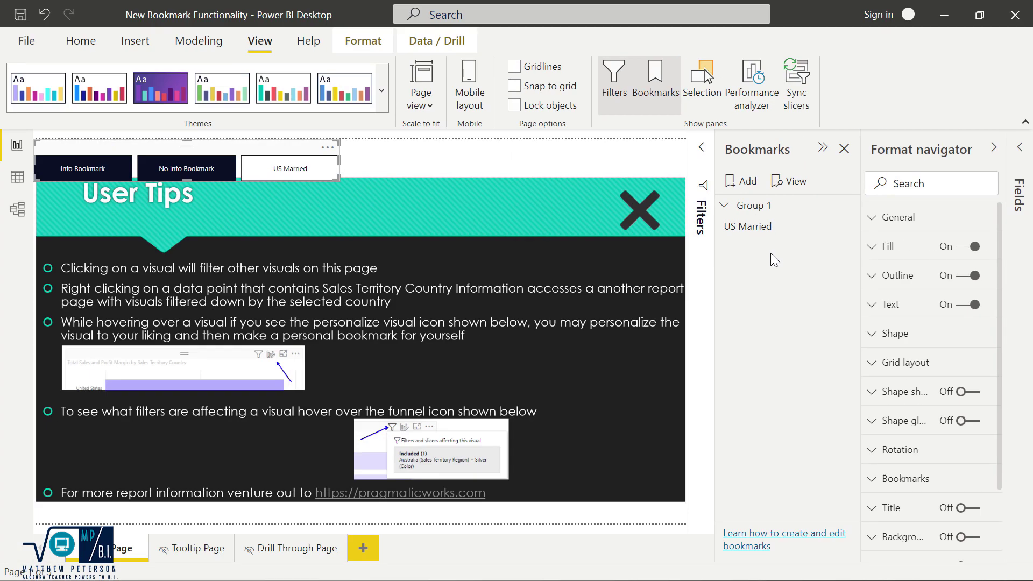
- Apply US Married, set the navigator's Bookmark option to Group 1, and test with Info Bookmark
mouse_move(615, 261)
left_click(754, 236)
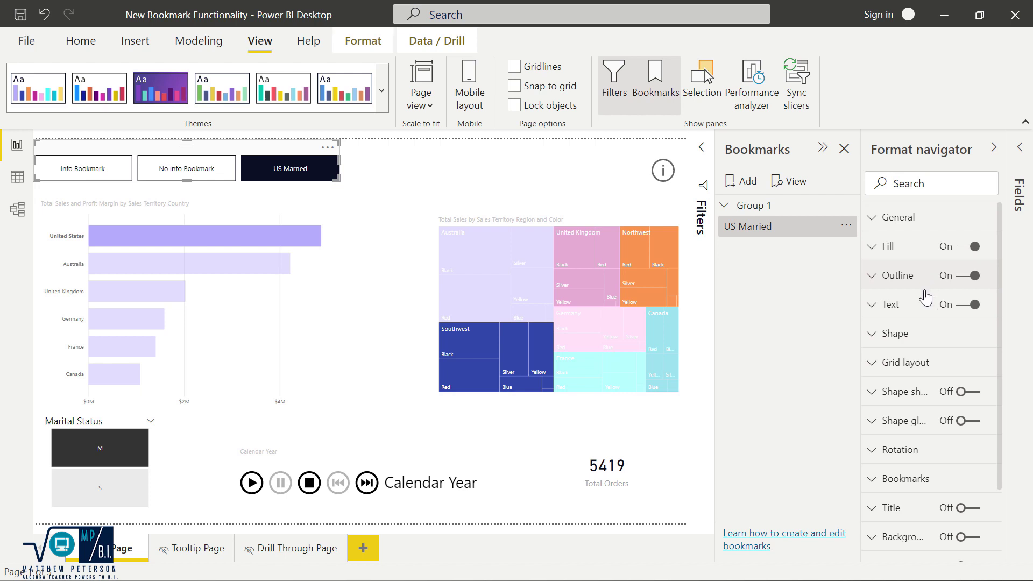
scroll(892, 412, "down", 2)
scroll(892, 412, "down", 1)
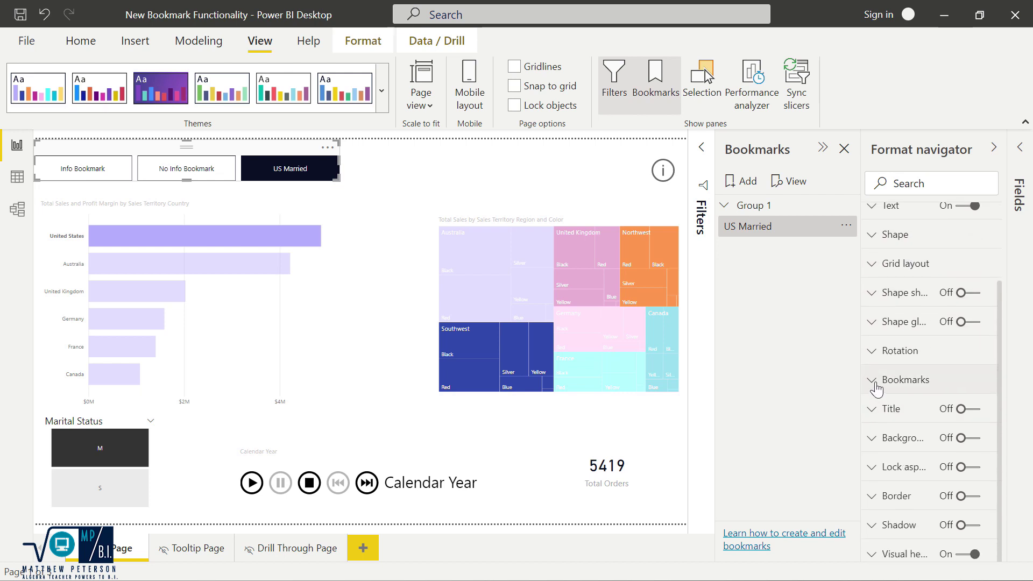
left_click(875, 383)
scroll(930, 398, "down", 3)
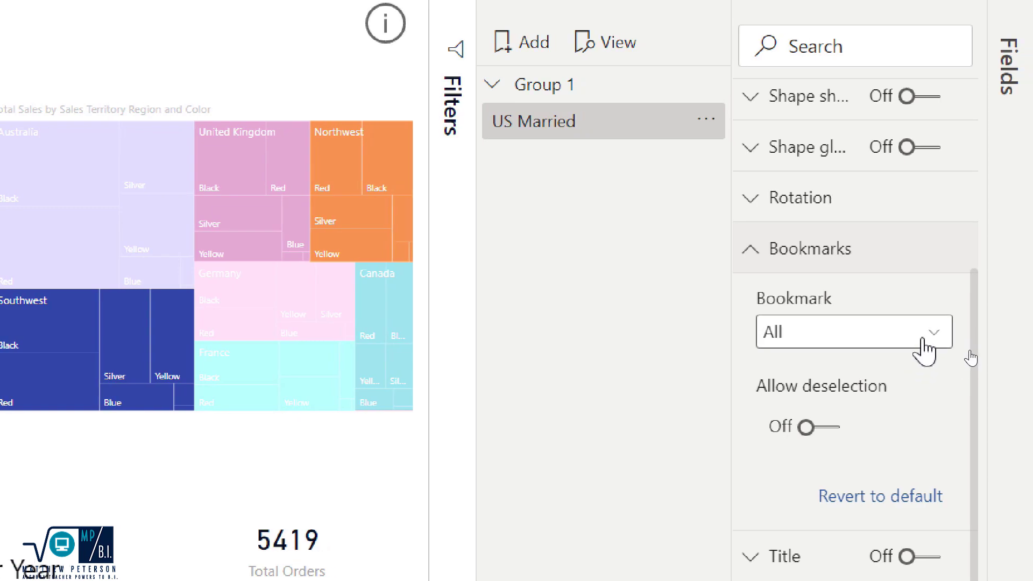
left_click(924, 342)
left_click(911, 393)
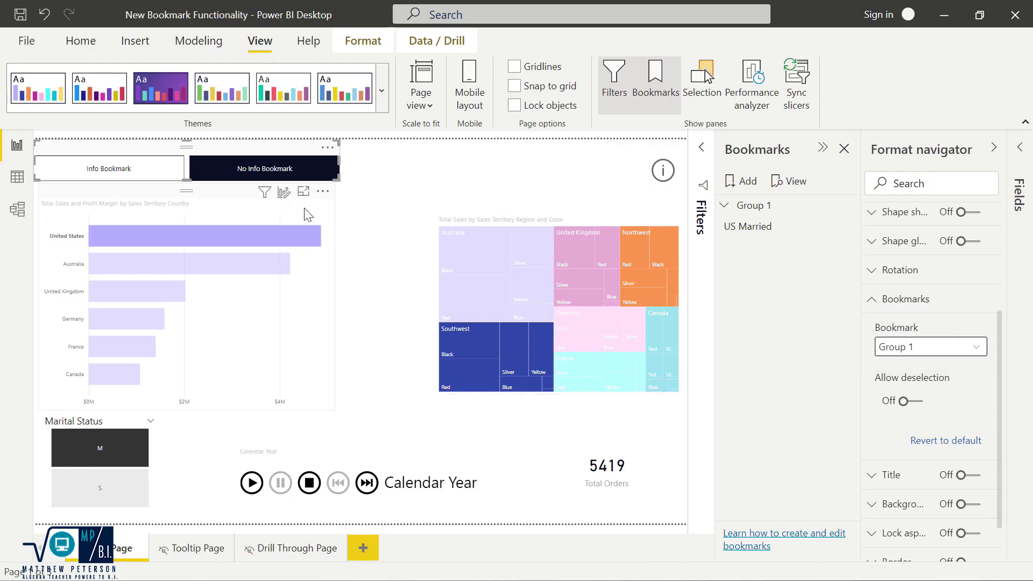
left_click(105, 174)
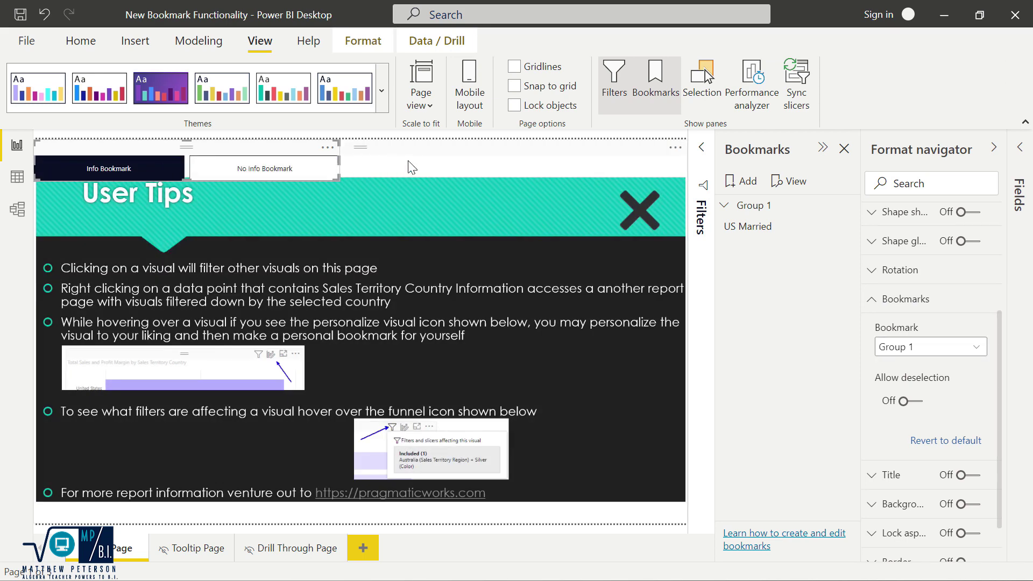
- Hide the overlay with No Info Bookmark and turn the navigator's Allow deselection on
left_click(250, 169)
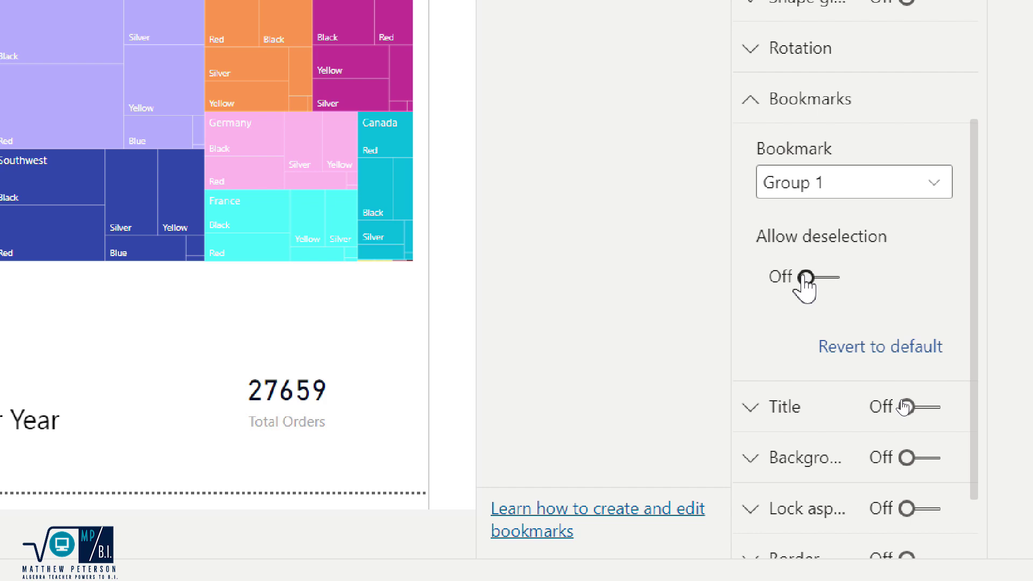
left_click(806, 279)
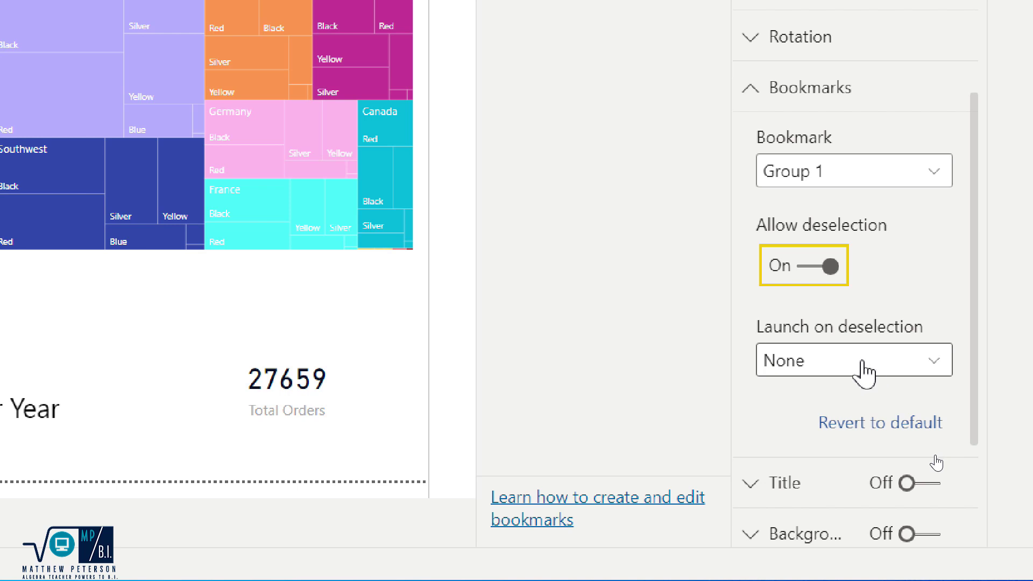
- Set the navigator's Launch on deselection to No Info Bookmark
left_click(863, 370)
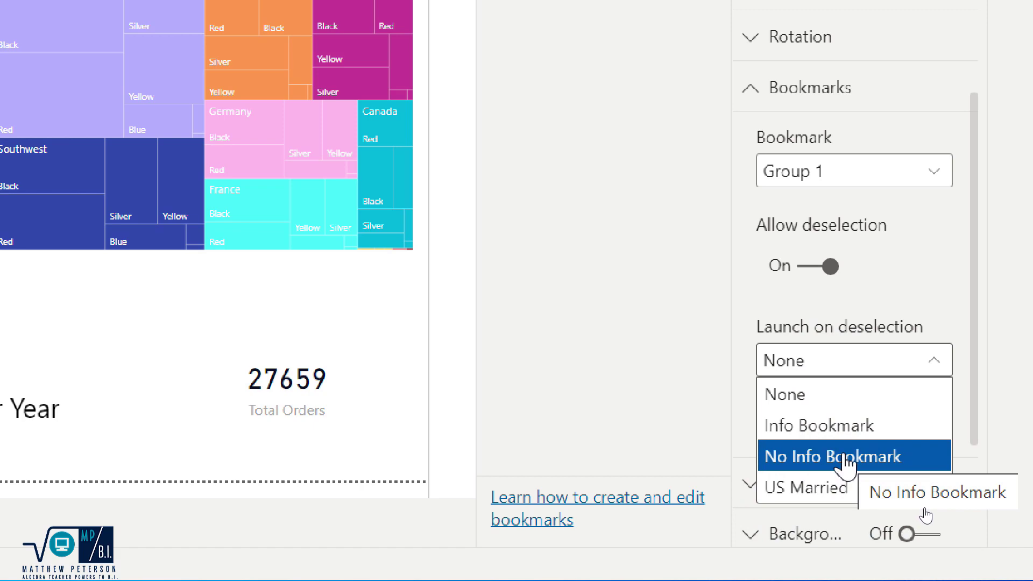
left_click(845, 458)
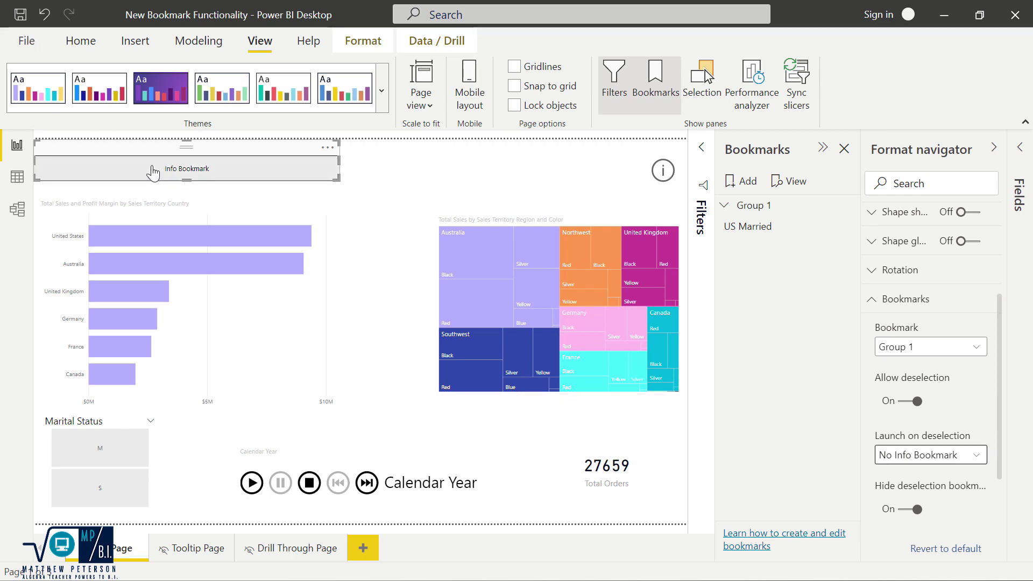
left_click(169, 177, "ctrl")
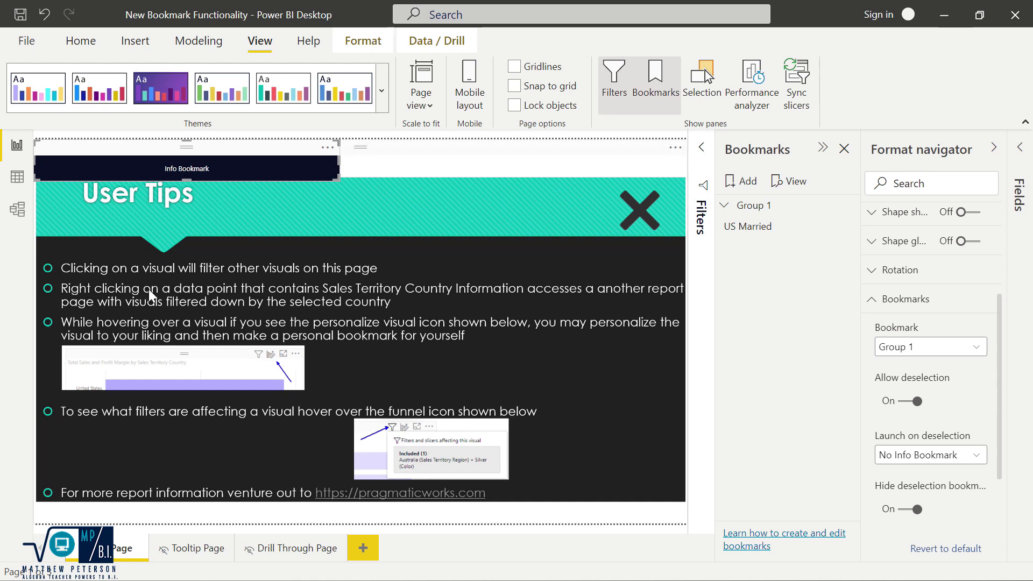
left_click(181, 175, "ctrl")
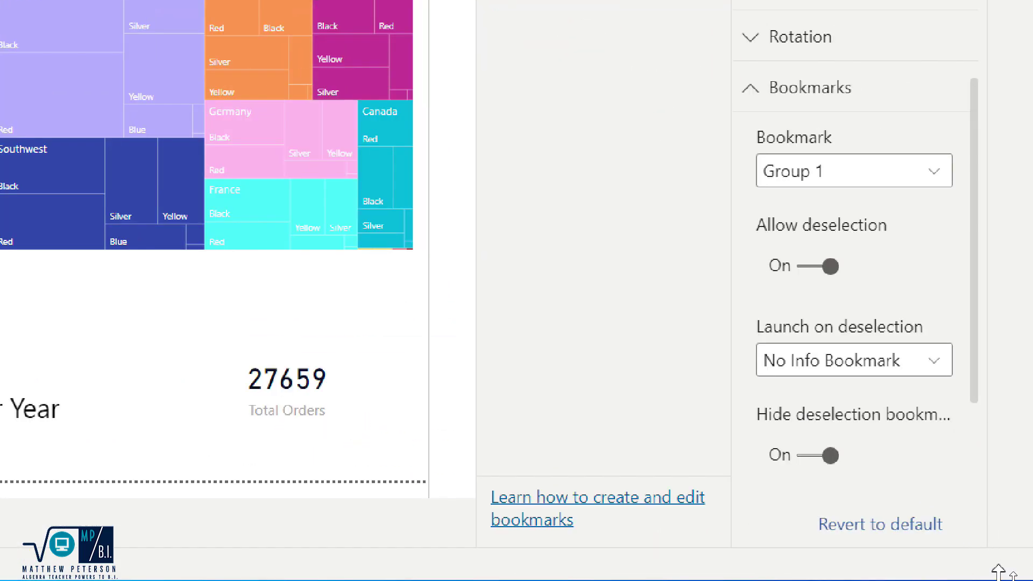
left_click(830, 456)
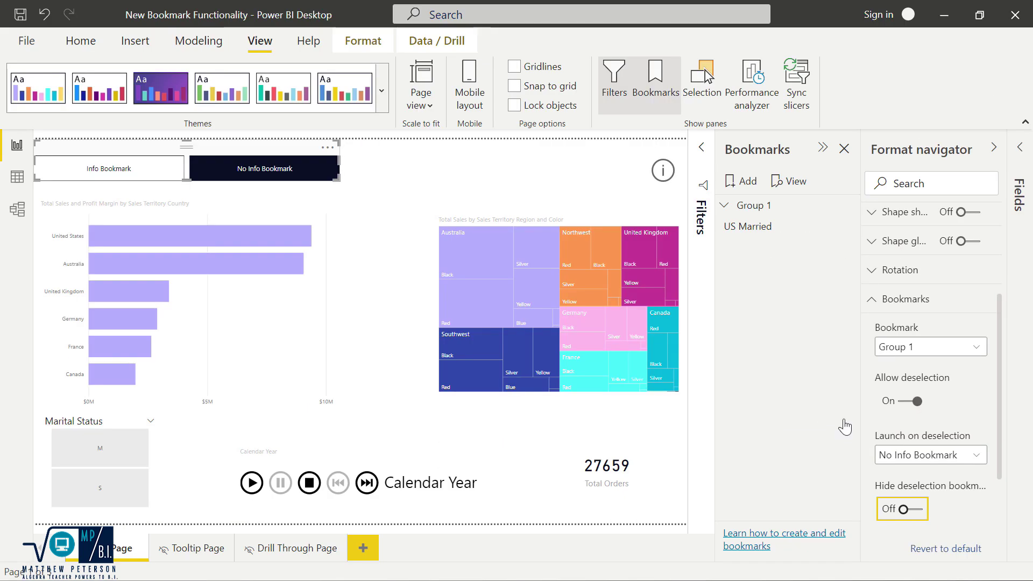
left_click(89, 168)
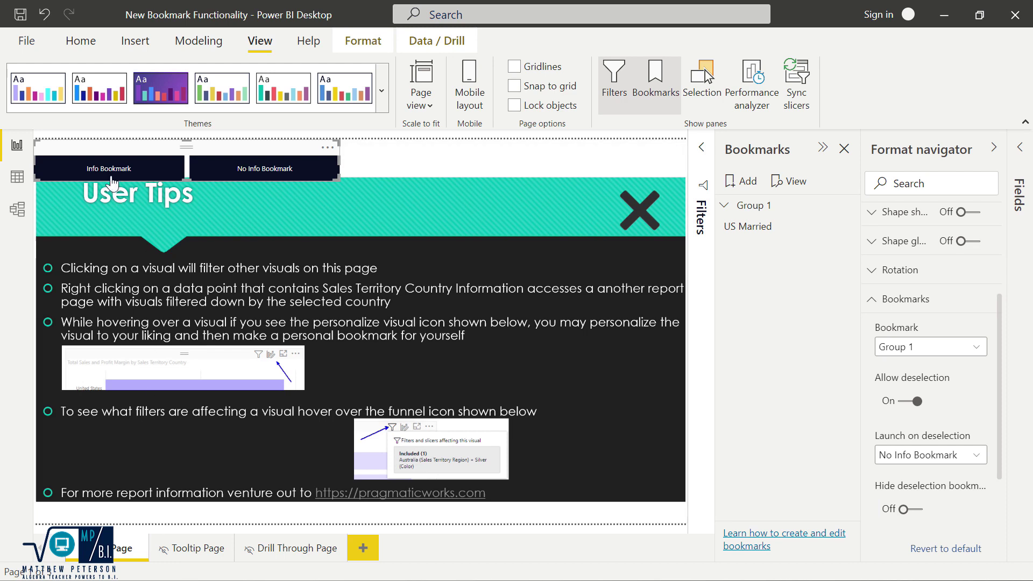
left_click(111, 179)
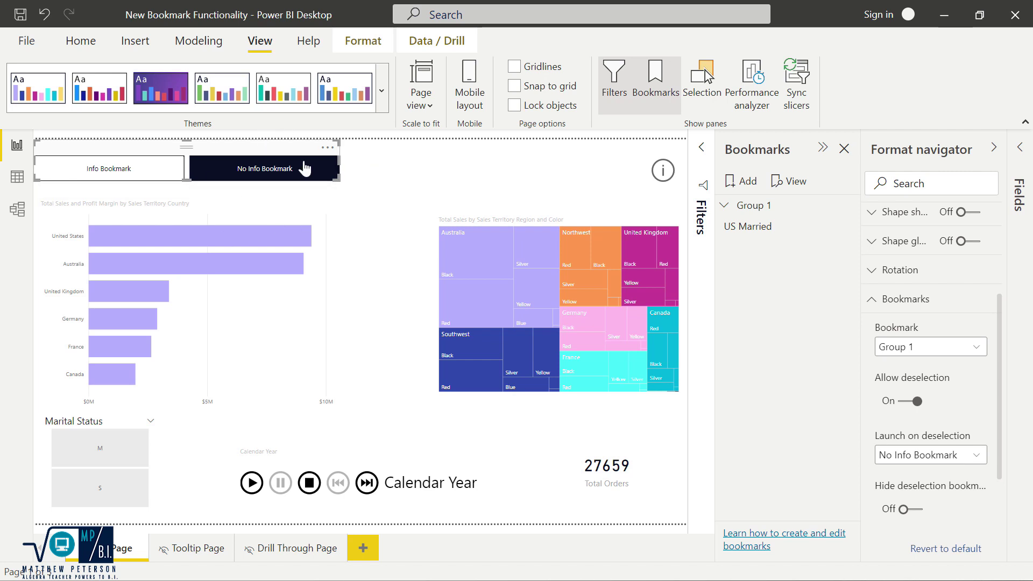
left_click(904, 511)
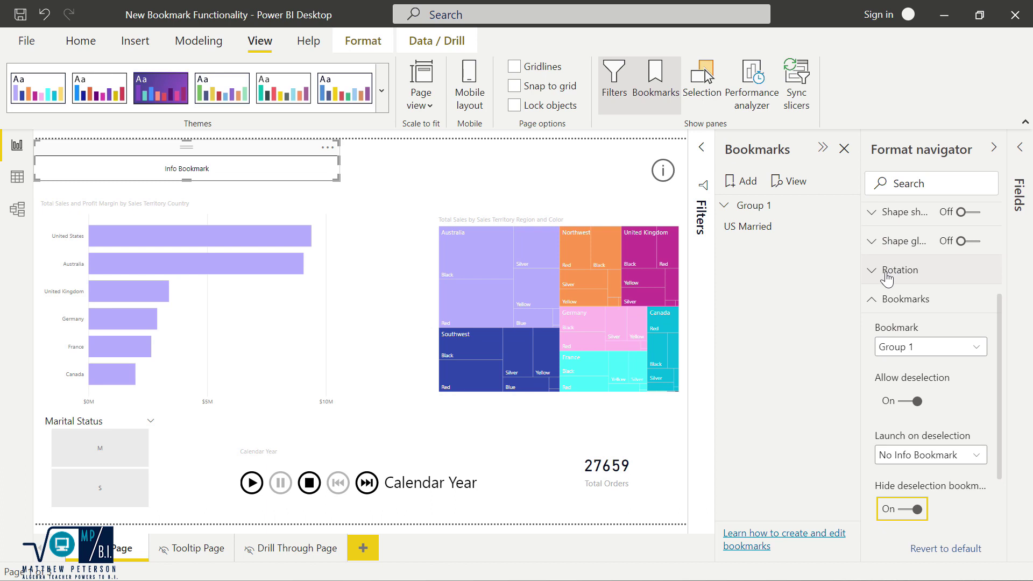
- Change the navigator's button shape to Octagon in the Shape settings
scroll(888, 247, "up", 2)
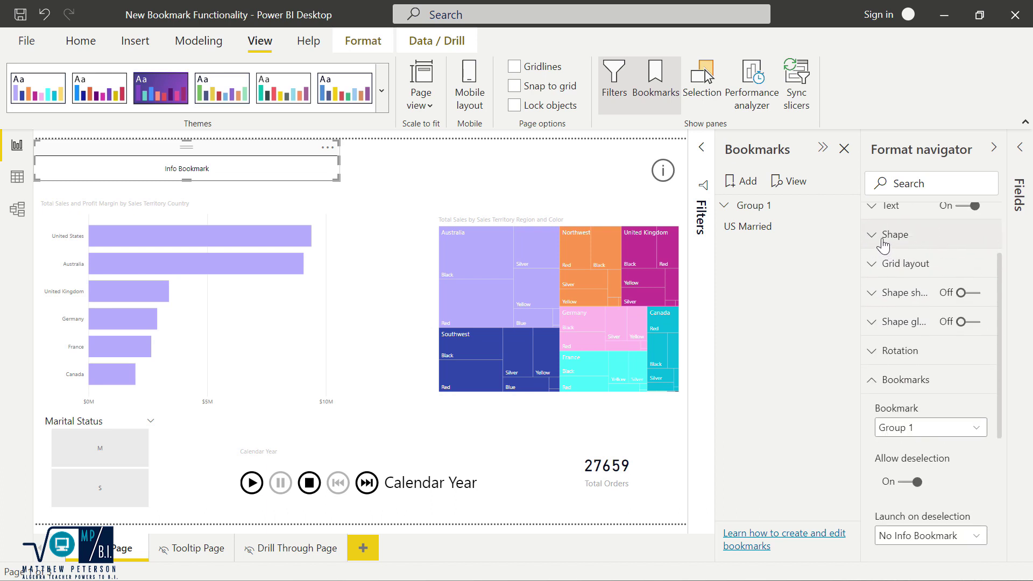
left_click(885, 235)
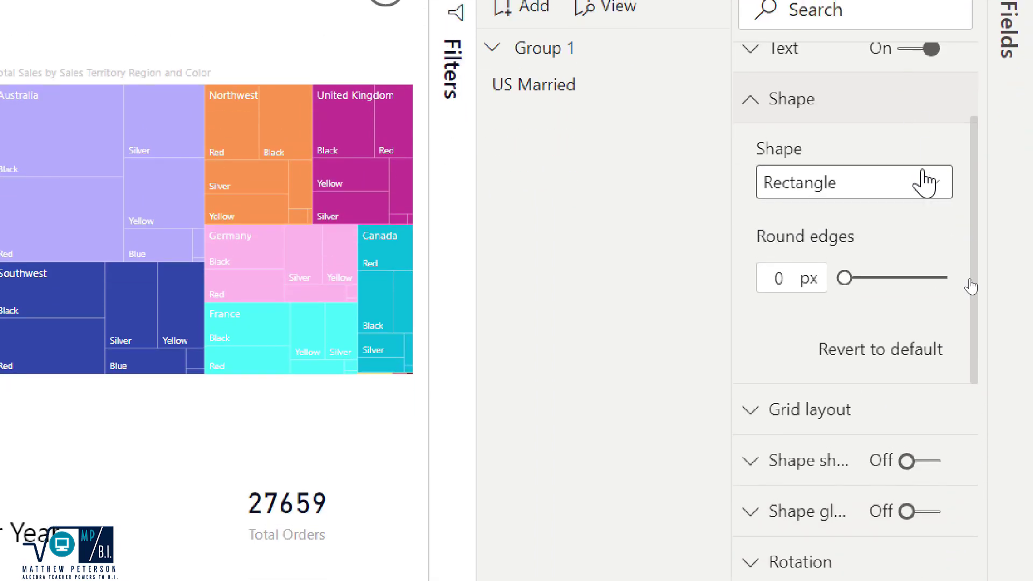
left_click(925, 182)
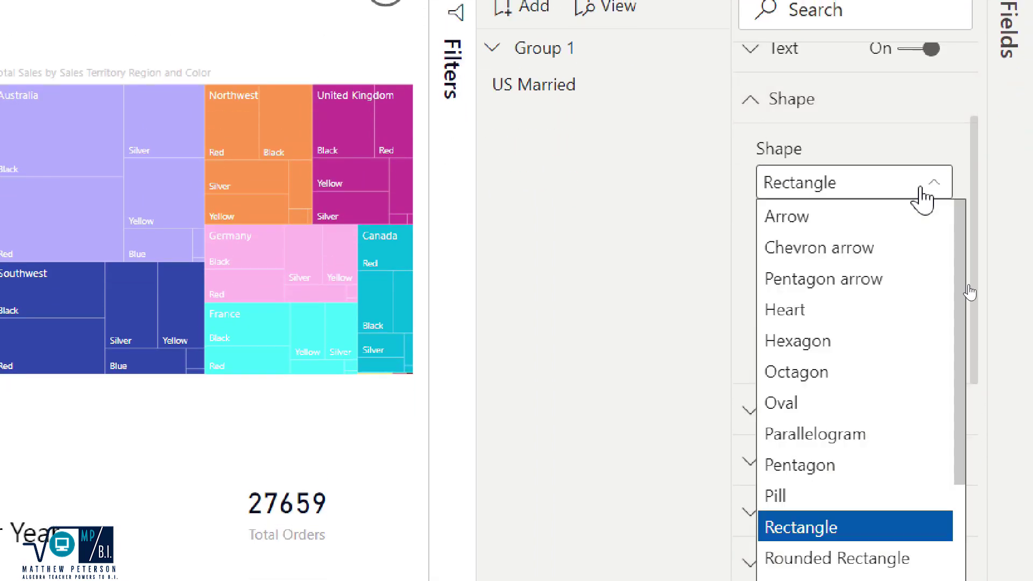
left_click(835, 384)
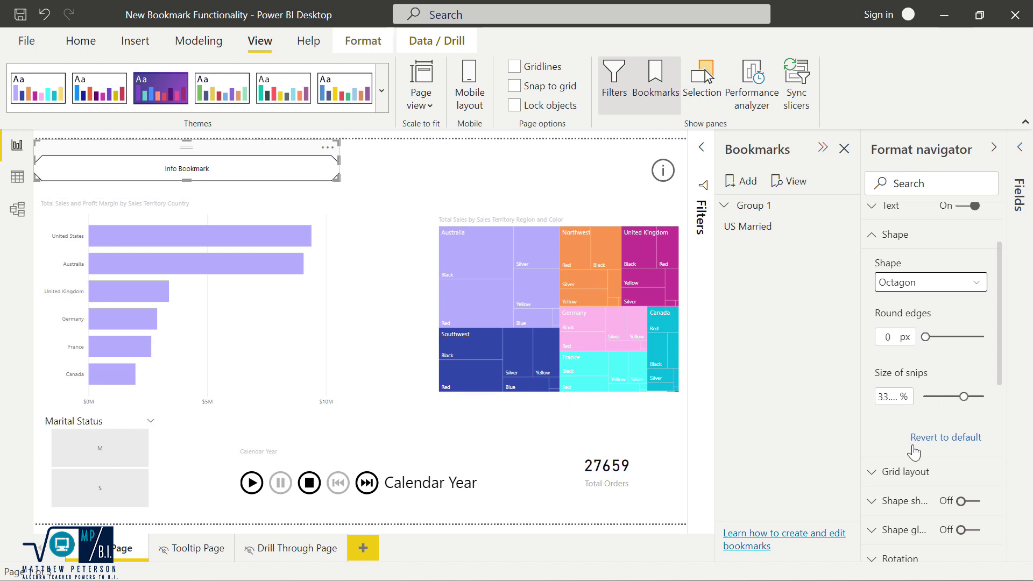
scroll(910, 269, "up", 3)
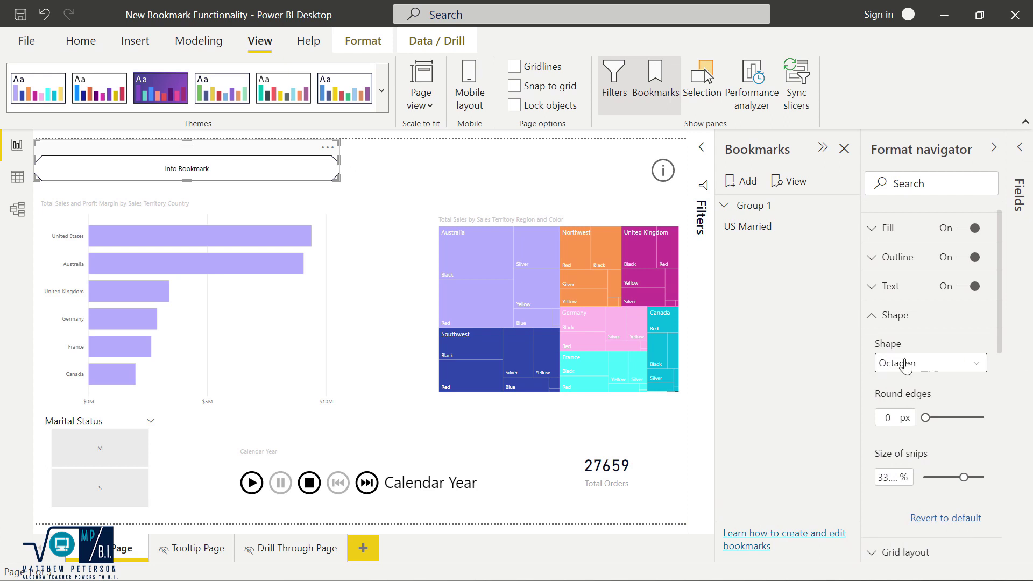
- Collapse Shape and set the navigator's Bookmark option to All
left_click(875, 317)
scroll(915, 446, "down", 3)
left_click(917, 430)
left_click(914, 449)
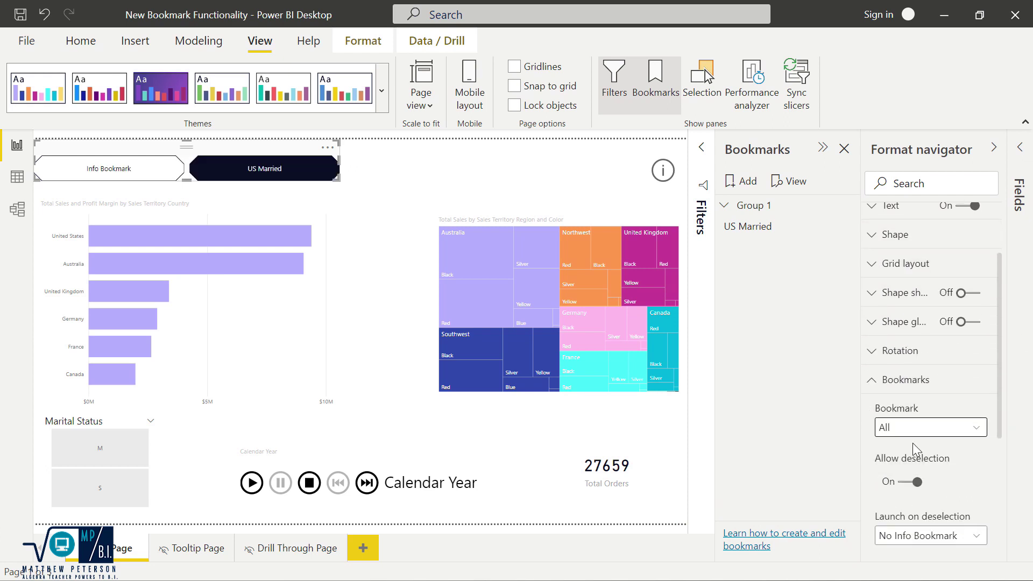
- Turn Hide deselection bookmark off and deselect the US Married button
scroll(908, 482, "down", 5)
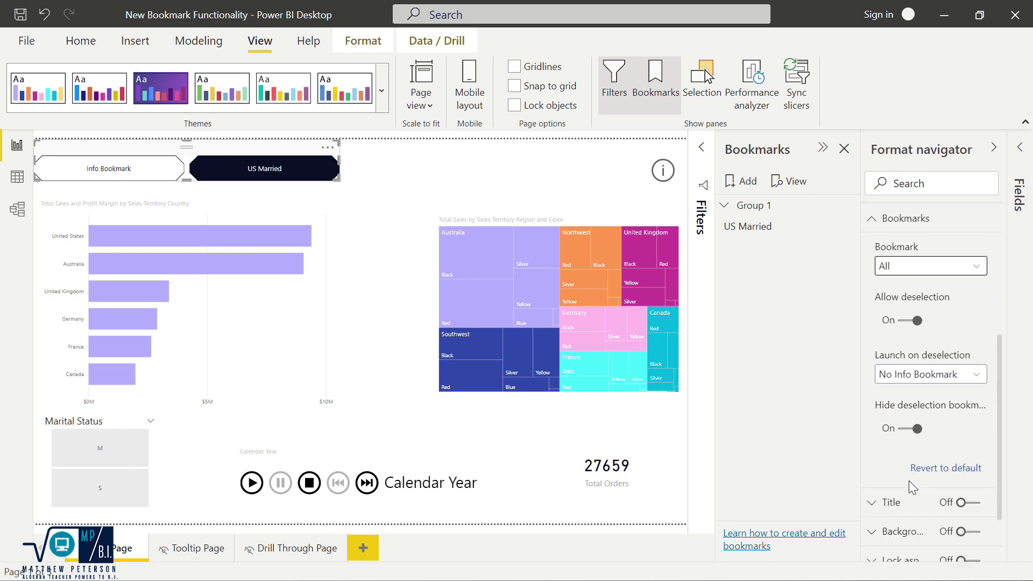
left_click(918, 432)
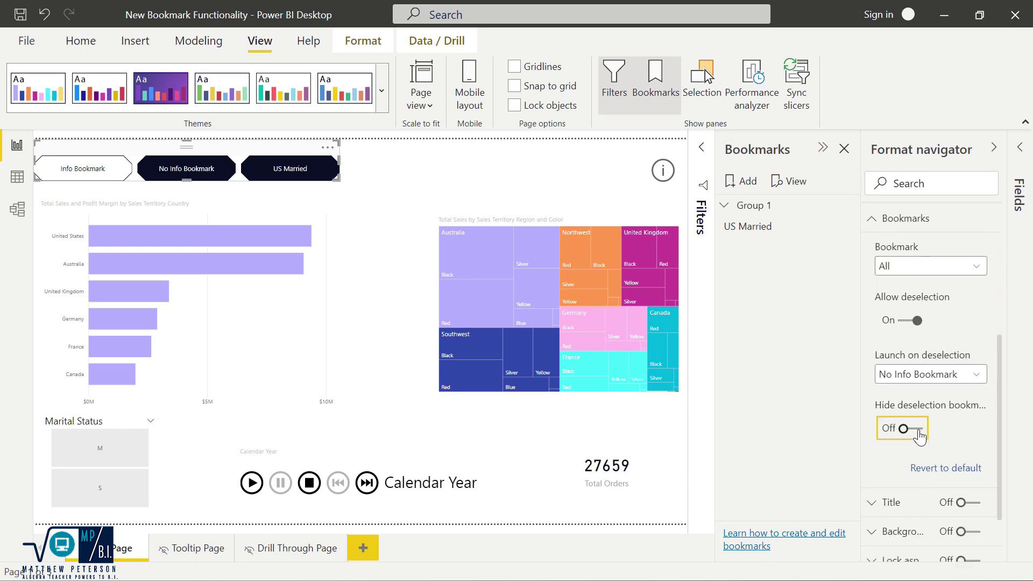
left_click(280, 168)
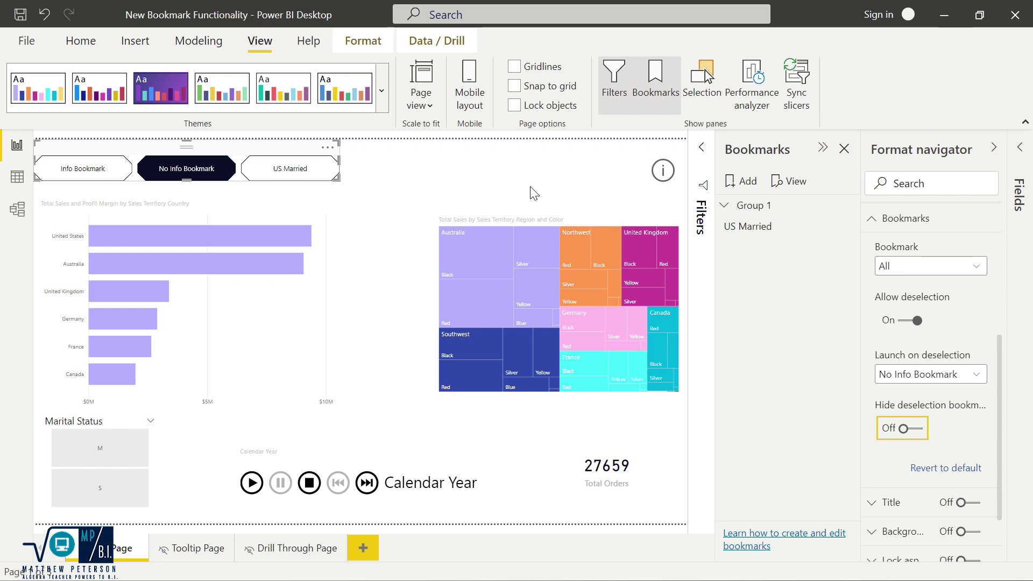
scroll(877, 277, "up", 3)
scroll(888, 276, "down", 3)
scroll(890, 275, "down", 2)
scroll(891, 277, "up", 5)
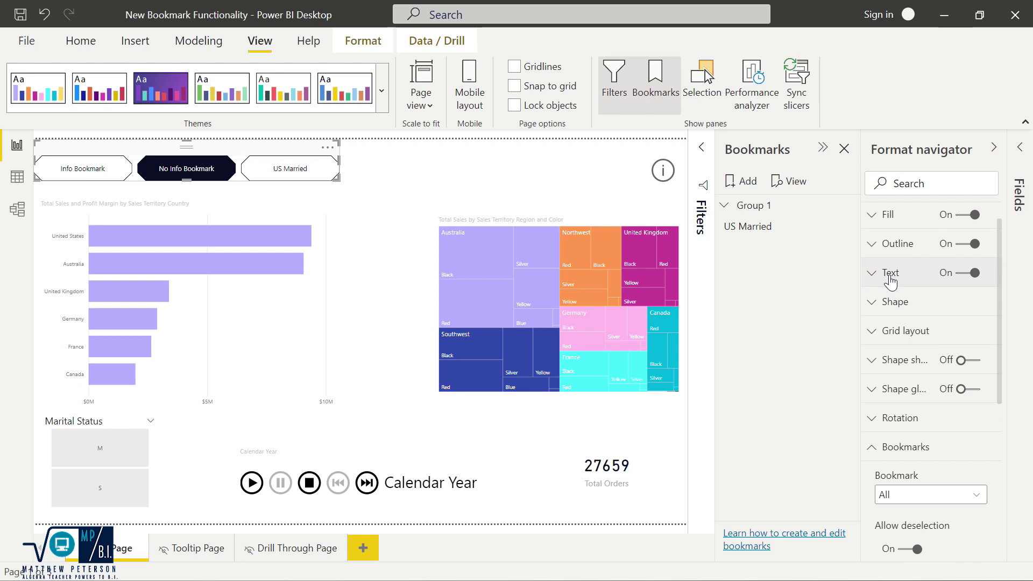
- Set the navigator's Grid layout orientation to Vertical
left_click(879, 334)
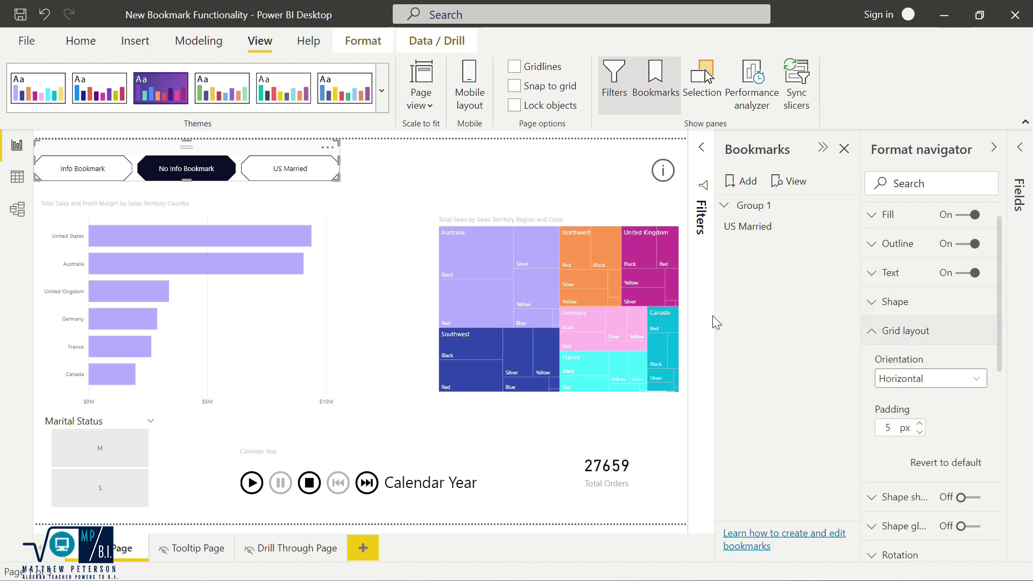
left_click(953, 381)
left_click(918, 417)
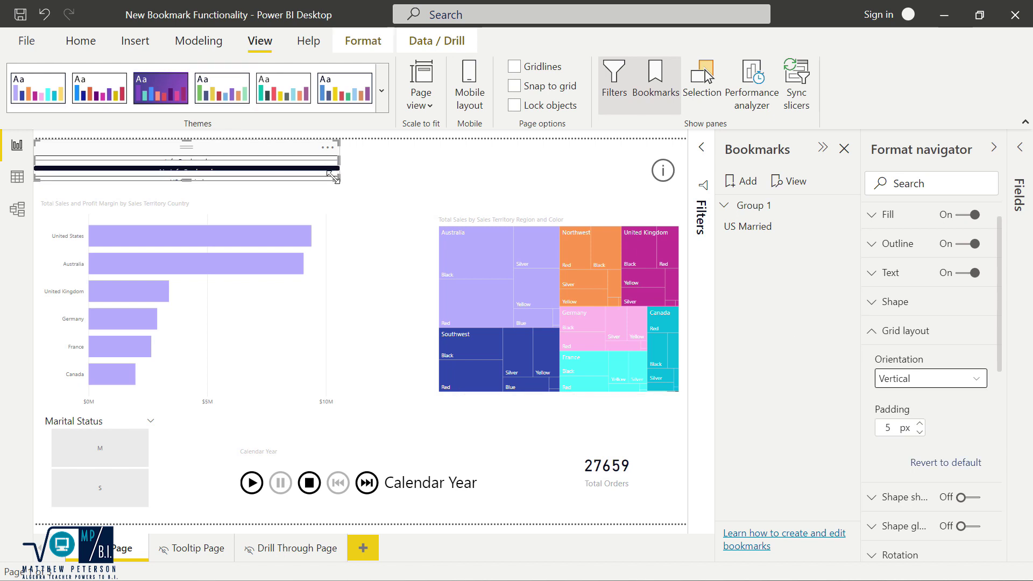
- Enlarge the navigator by its corner handle, then switch orientation to Grid
left_click_drag(336, 184, 205, 307)
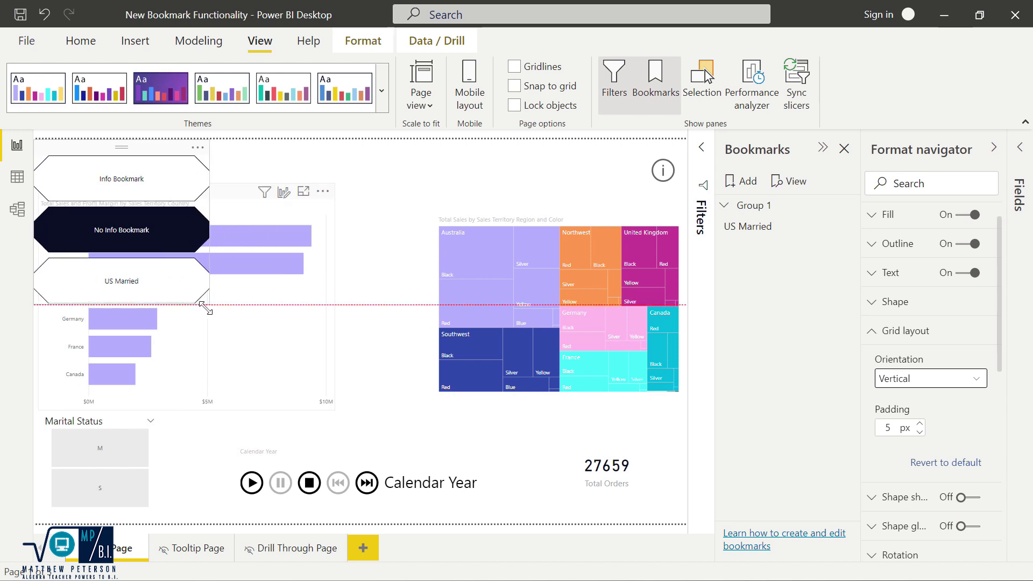
left_click_drag(204, 307, 321, 183)
left_click_drag(341, 256, 330, 300)
left_click(915, 379)
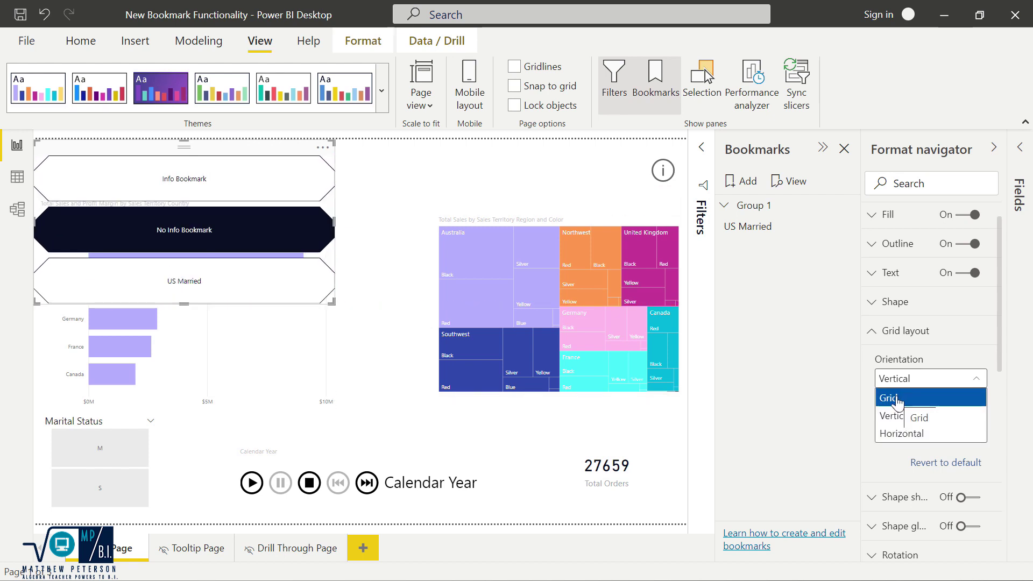
left_click(897, 399)
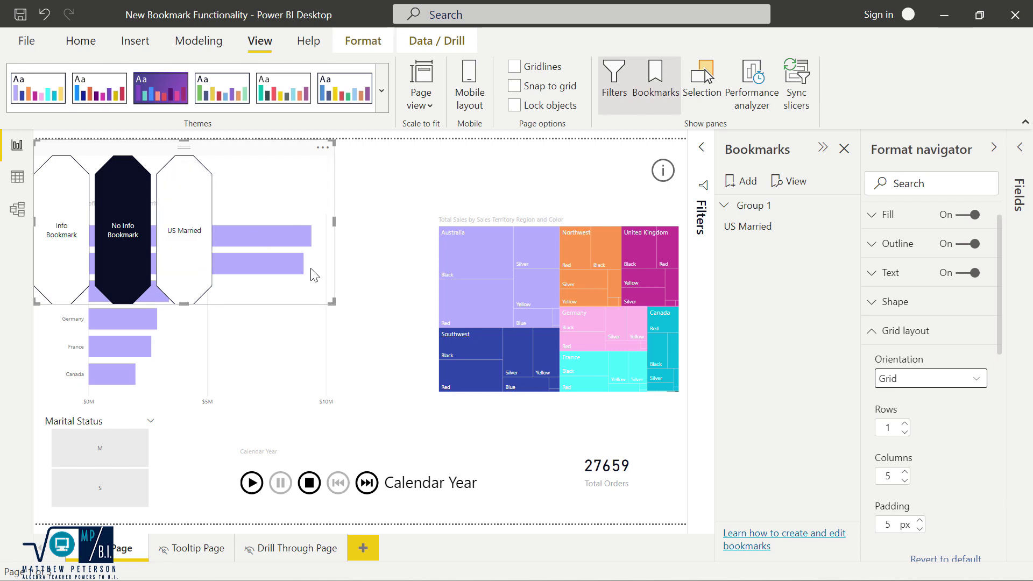